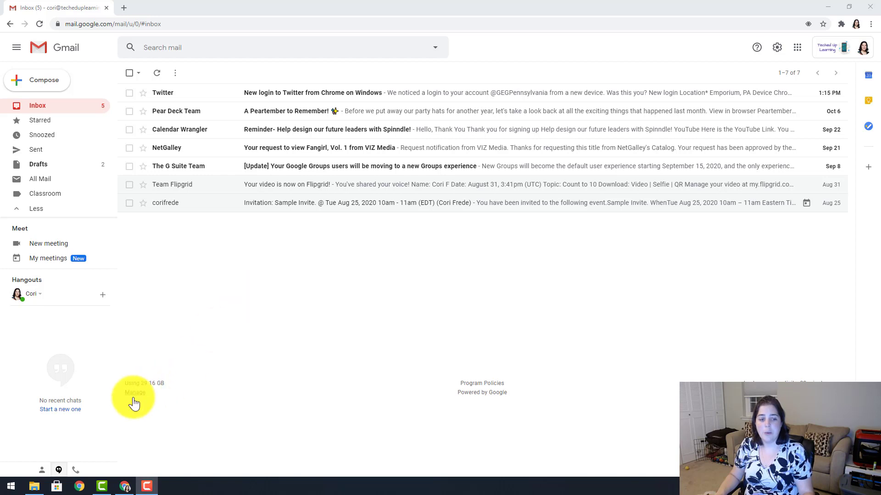
Step: Search the Windows Start menu for 'snagit'
{"action": "left_click", "coordinate": [9, 486]}
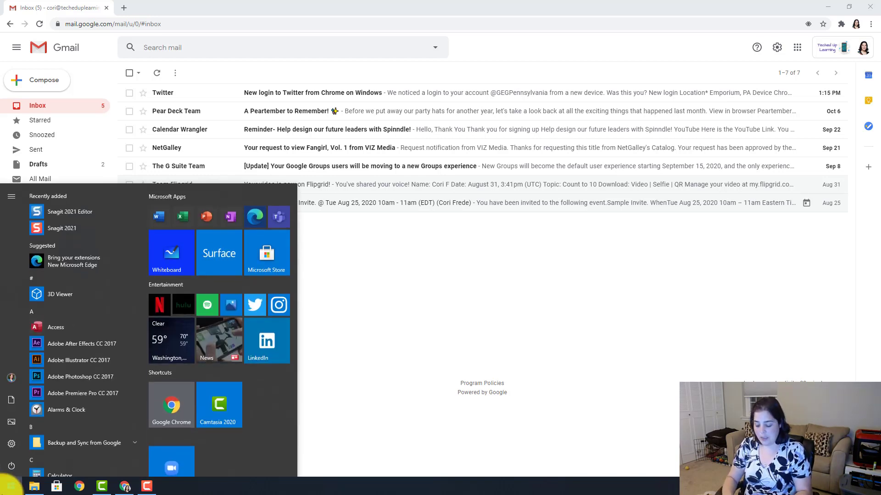
{"action": "type", "text": "snagit"}
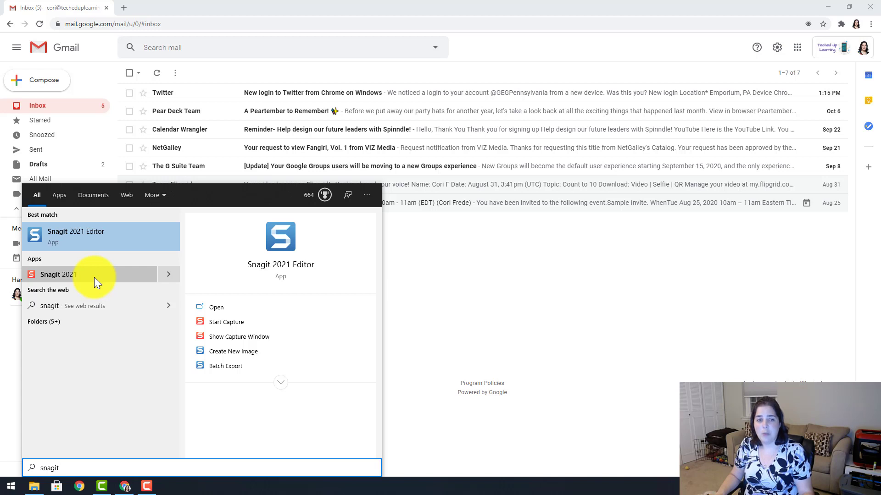
Step: Launch Snagit 2021 and set Print Screen as the capture hotkey
{"action": "left_click", "coordinate": [94, 277]}
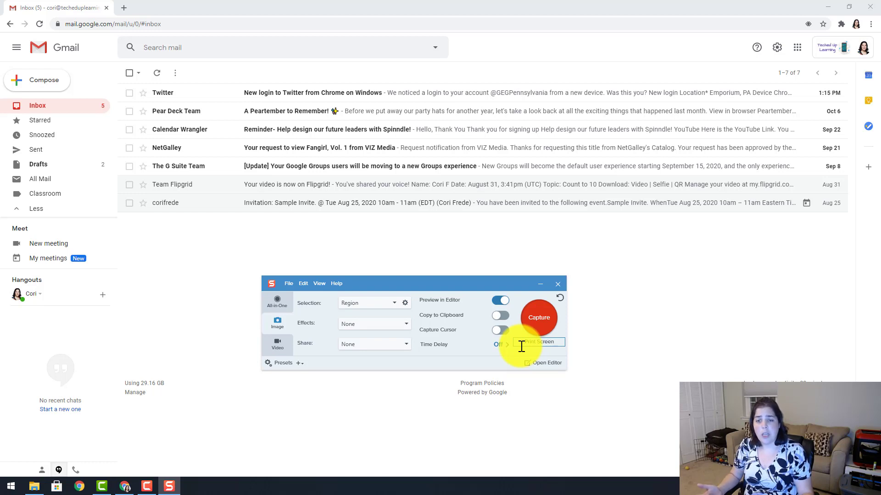
{"action": "left_click", "coordinate": [523, 343]}
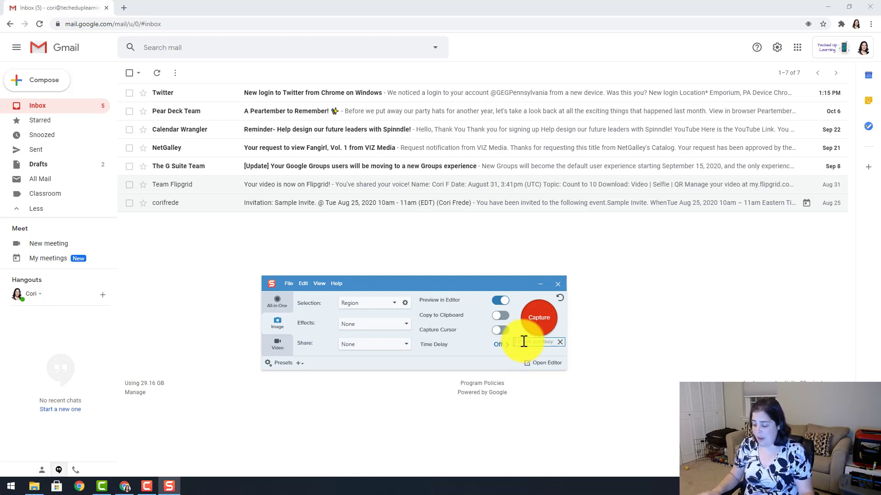
{"action": "key", "text": "Print"}
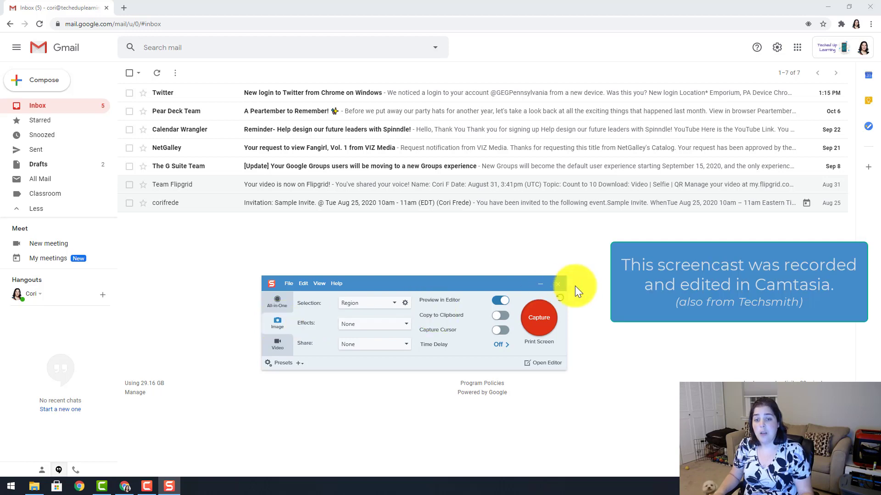
{"action": "left_click", "coordinate": [538, 310]}
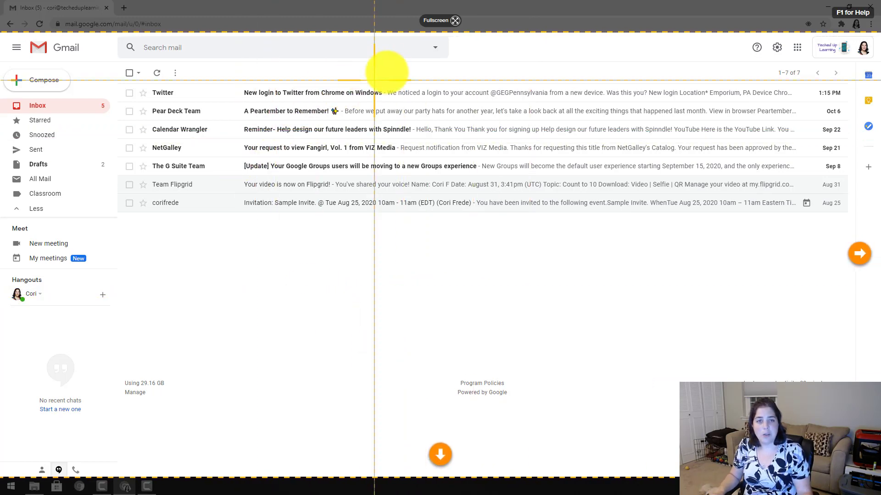
{"action": "left_click_drag", "start_coordinate": [415, 42], "coordinate": [10, 353]}
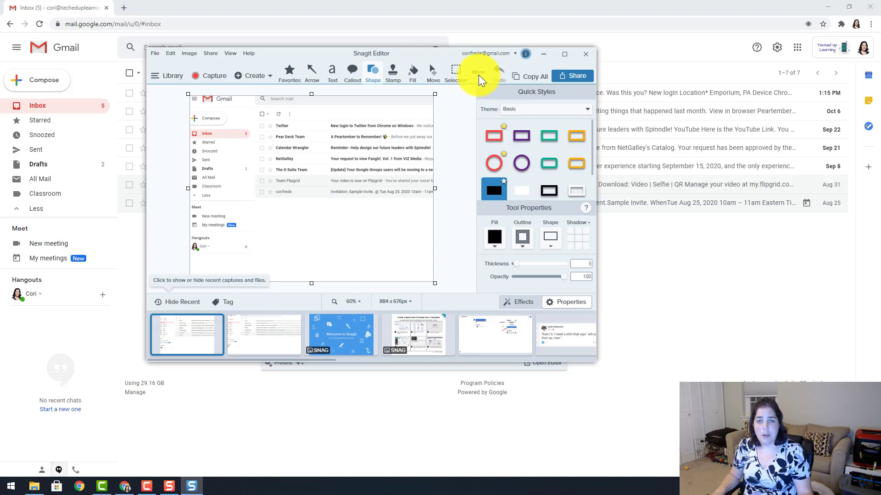
Step: Switch to the Simplify tool from the editor's More tools list
{"action": "left_click", "coordinate": [478, 73]}
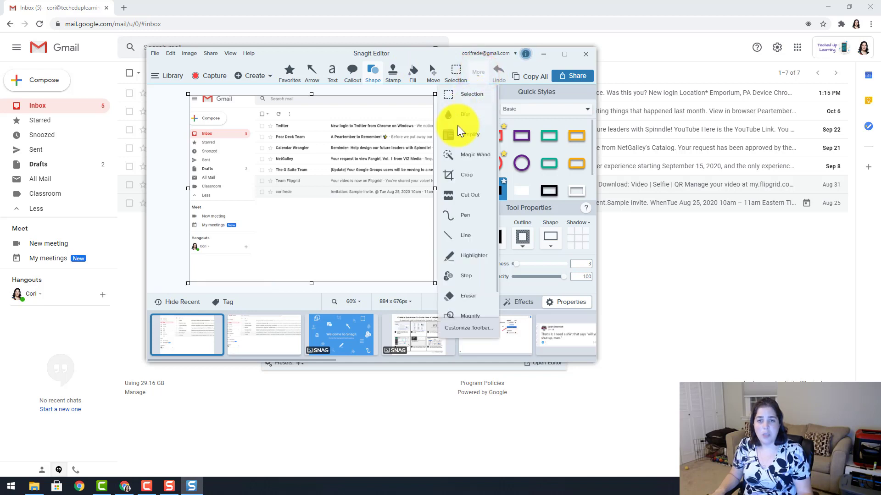
{"action": "left_click", "coordinate": [455, 136]}
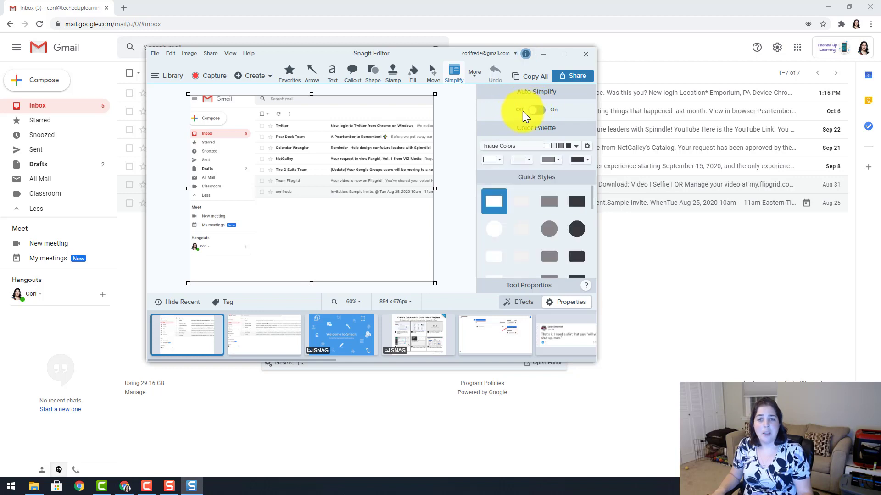
Step: Auto-simplify the capture, then delete the block covering the All Mail row
{"action": "left_click", "coordinate": [537, 111]}
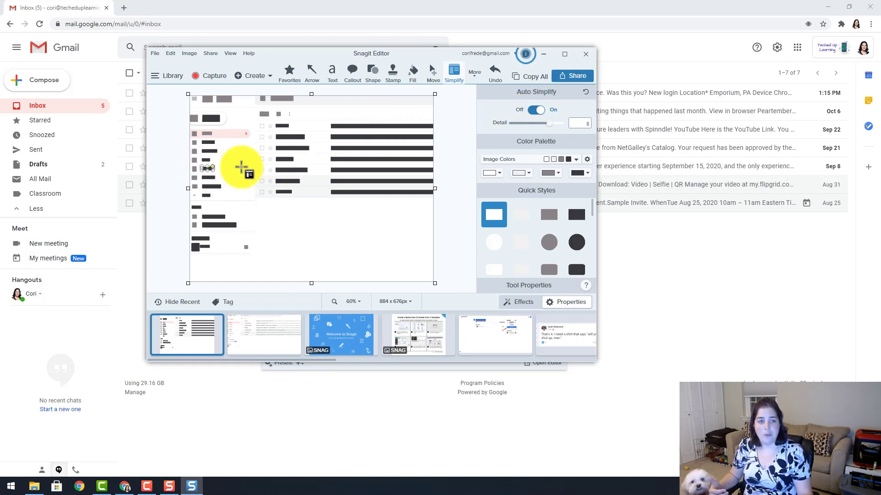
{"action": "left_click", "coordinate": [203, 179]}
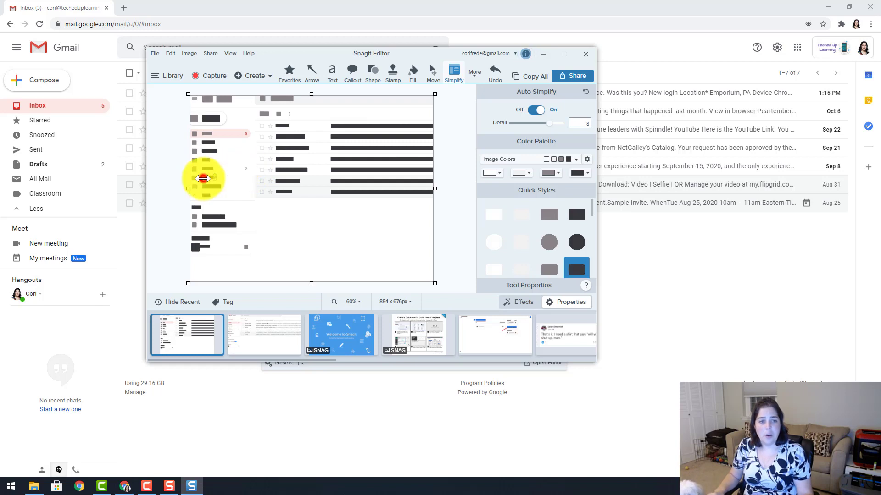
{"action": "left_click_drag", "start_coordinate": [203, 179], "coordinate": [192, 179]}
{"action": "key", "text": "Delete"}
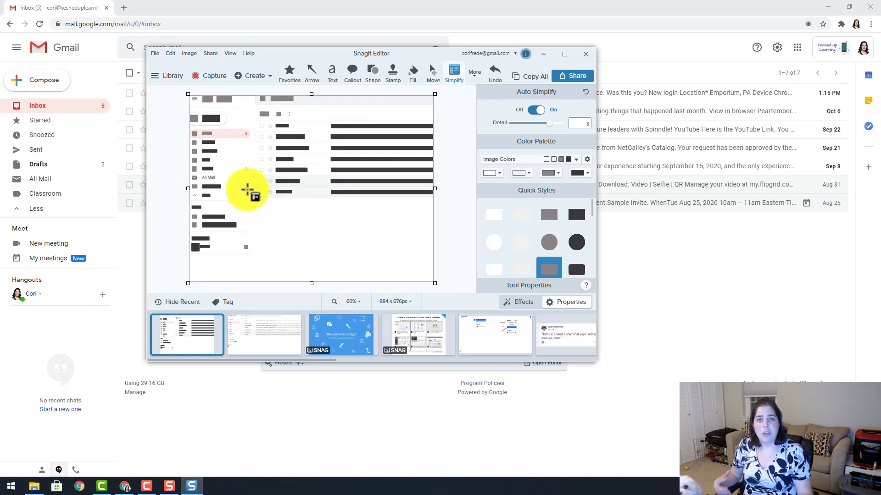
Step: Draw a red arrow pointing at All Mail and a red circle around it
{"action": "left_click", "coordinate": [311, 71]}
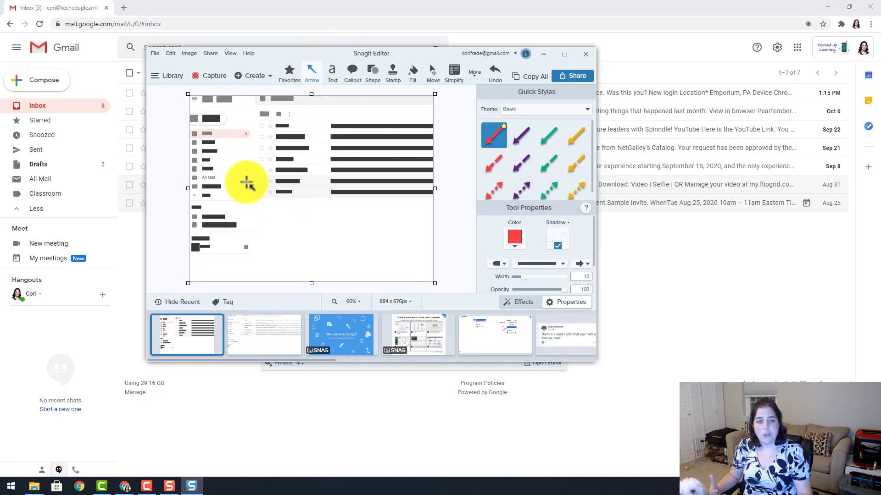
{"action": "left_click_drag", "start_coordinate": [247, 183], "coordinate": [223, 179]}
{"action": "left_click", "coordinate": [373, 73]}
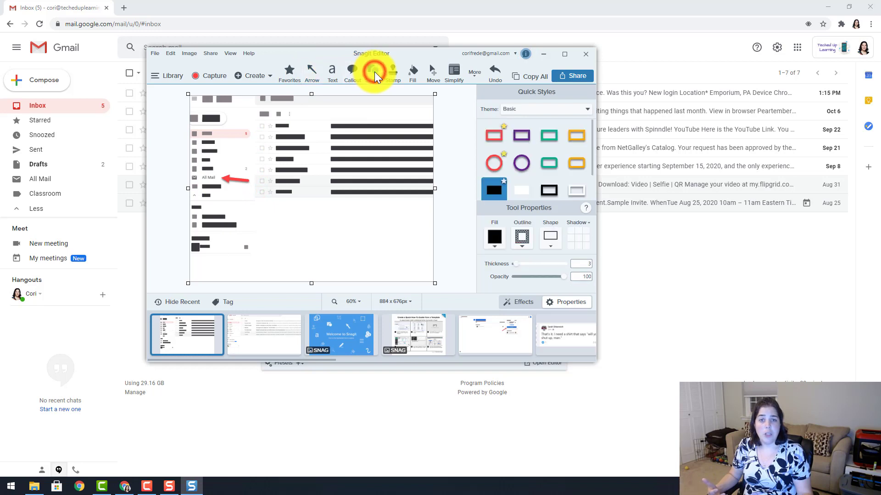
{"action": "left_click", "coordinate": [490, 163]}
{"action": "left_click_drag", "start_coordinate": [189, 171], "coordinate": [220, 184]}
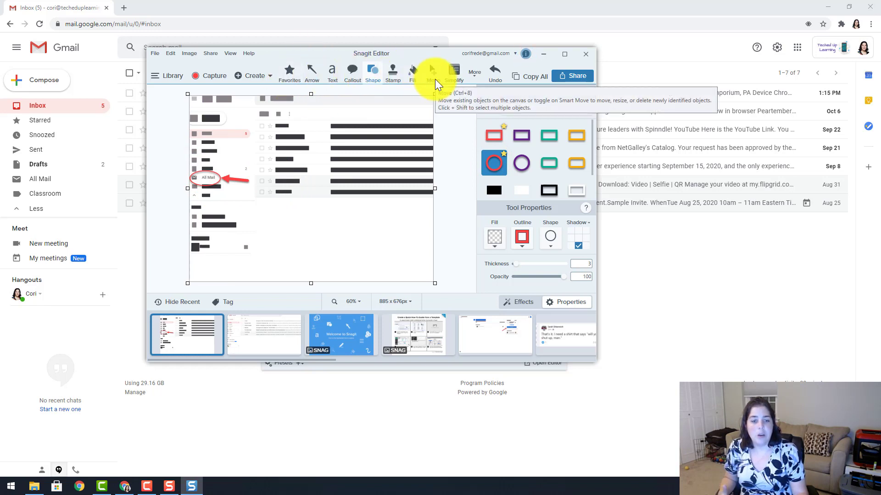
{"action": "left_click", "coordinate": [170, 200]}
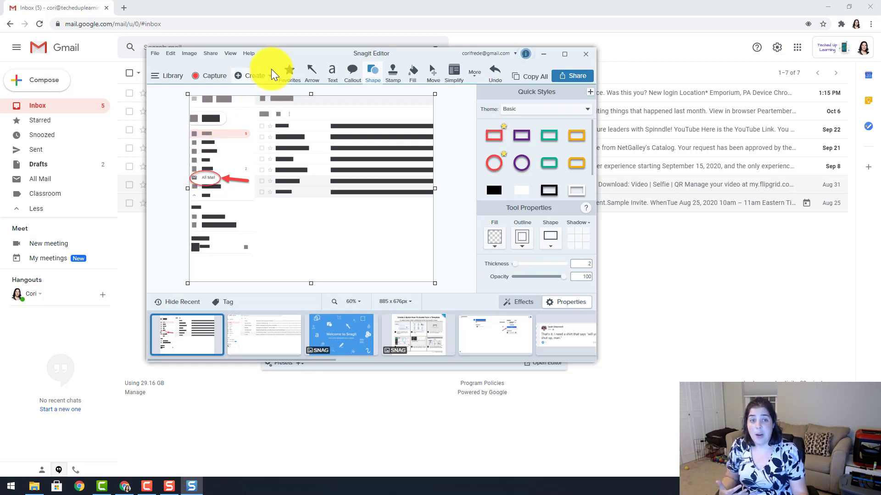
Step: Create a Basic Before/After Portrait image with the original capture as Before, simplified as After
{"action": "left_click", "coordinate": [260, 76]}
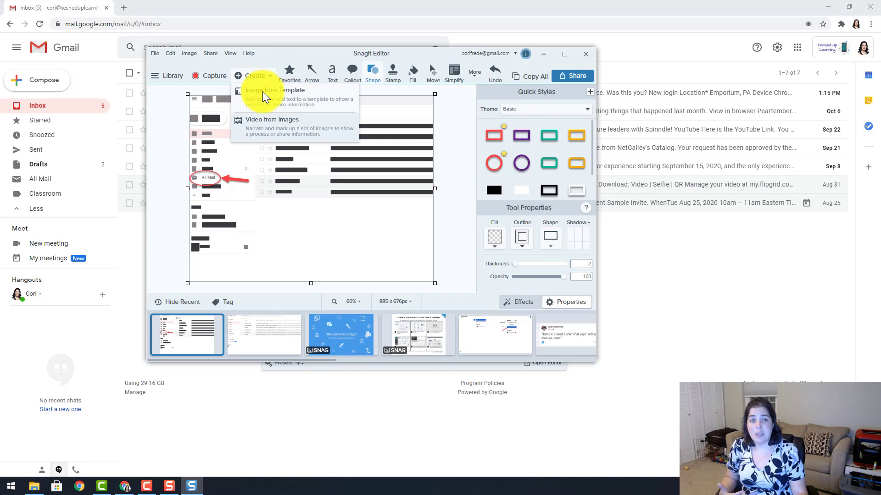
{"action": "left_click", "coordinate": [262, 91]}
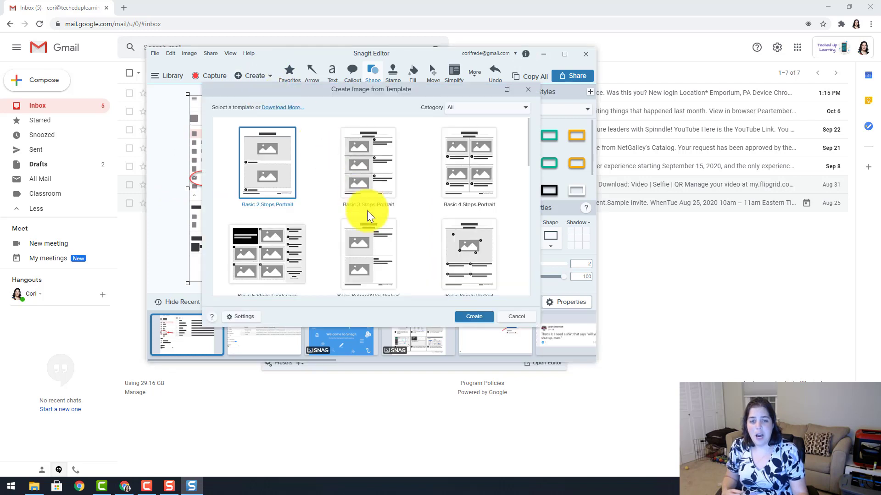
{"action": "scroll", "coordinate": [368, 255], "scroll_direction": "down", "scroll_amount": 1}
{"action": "left_click", "coordinate": [359, 221]}
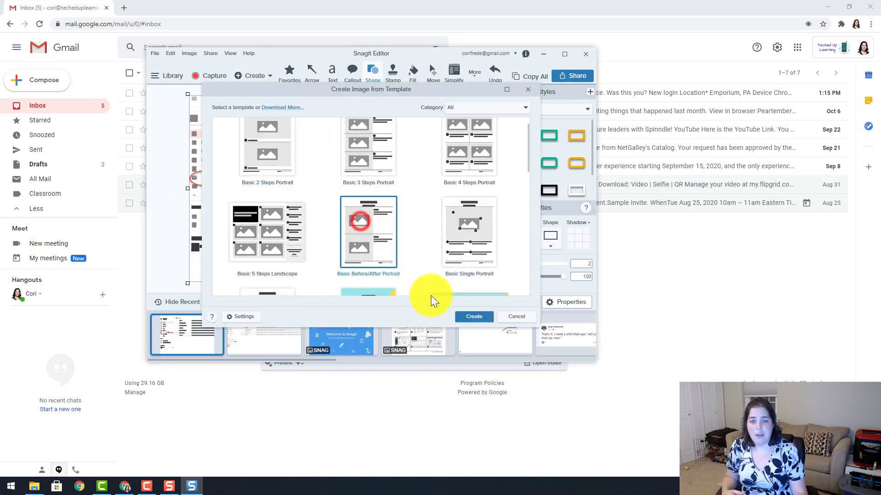
{"action": "left_click", "coordinate": [461, 314]}
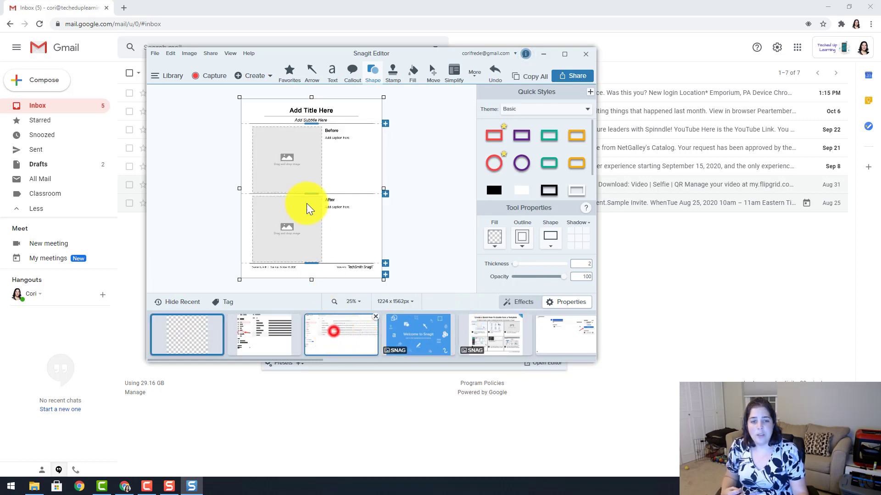
{"action": "left_click_drag", "start_coordinate": [307, 209], "coordinate": [276, 150]}
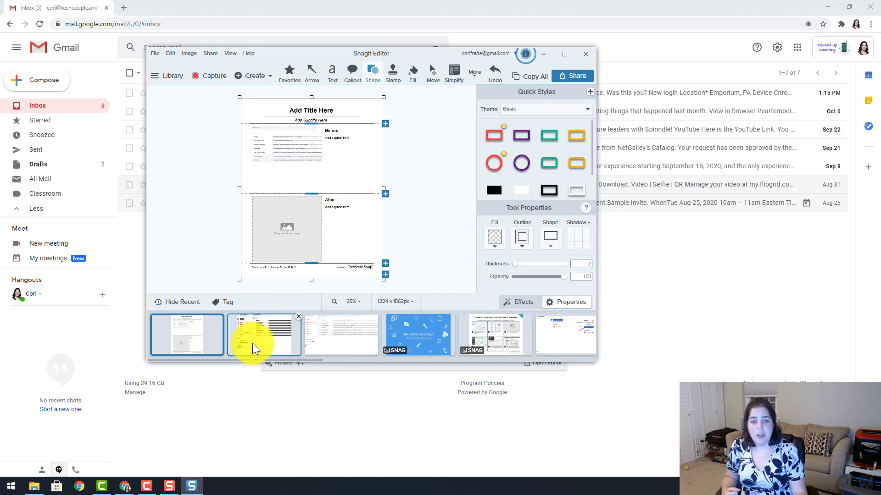
{"action": "left_click_drag", "start_coordinate": [253, 345], "coordinate": [280, 226]}
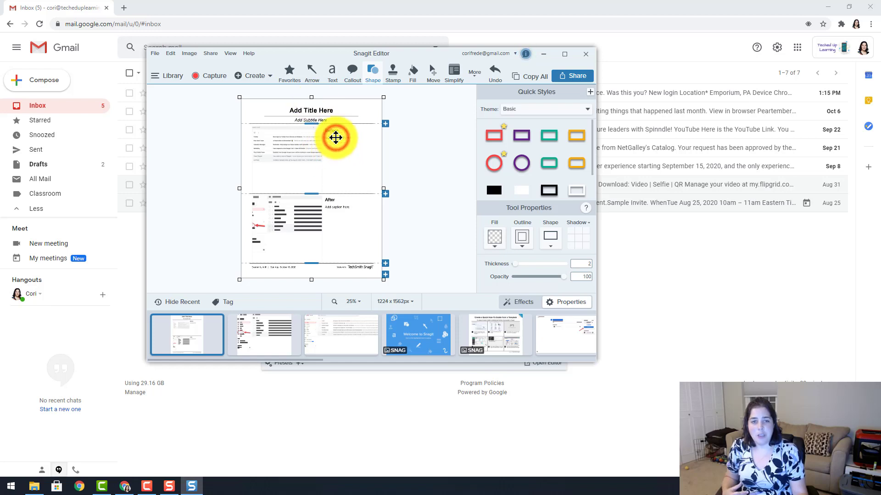
Step: Caption panels 'All of gmail' and 'Simplified text', title 'All mail in gmail', remove subtitle
{"action": "left_click", "coordinate": [337, 137]}
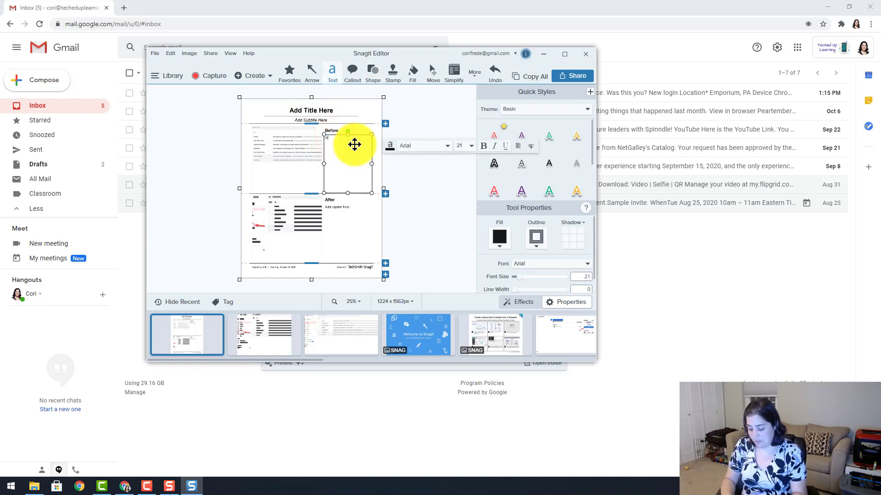
{"action": "left_click", "coordinate": [345, 212]}
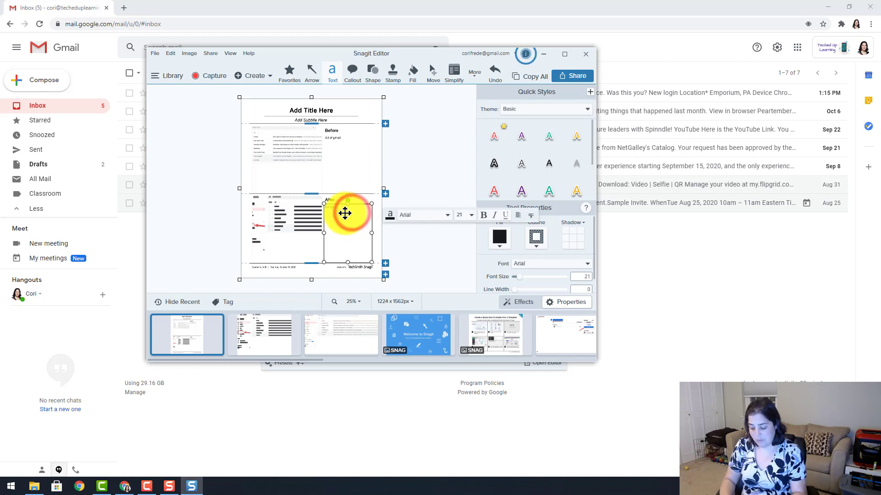
{"action": "left_click", "coordinate": [319, 109]}
{"action": "type", "text": "All mail in gmail"}
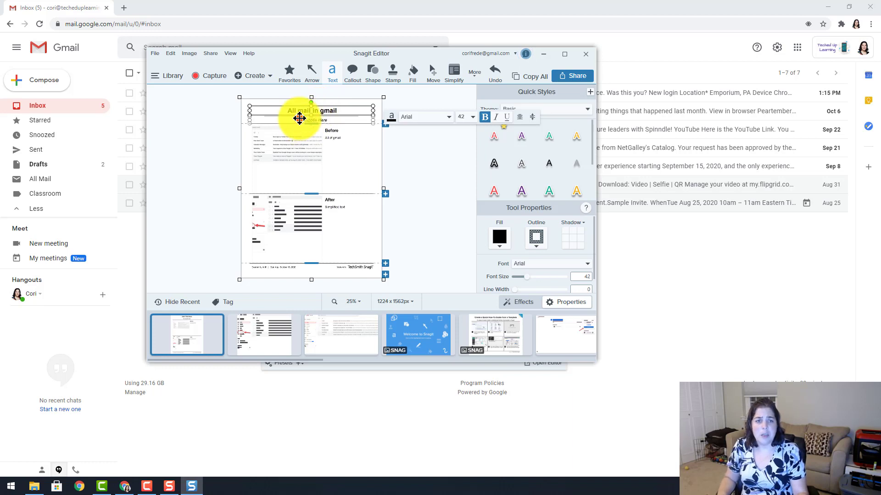
{"action": "left_click", "coordinate": [296, 120]}
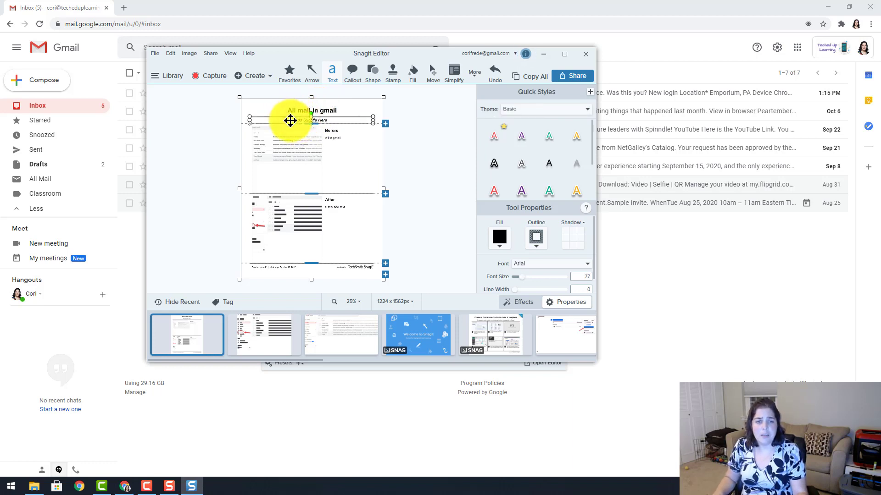
{"action": "key", "text": "Delete"}
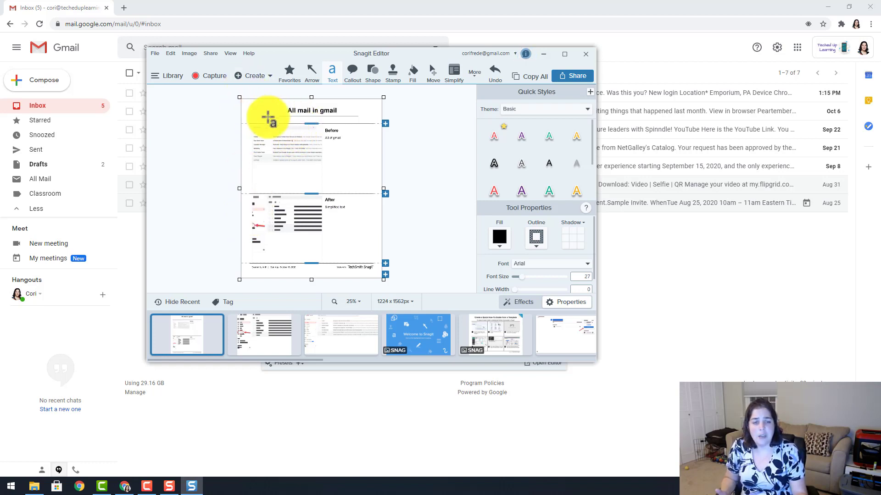
Step: Save the template as a PDF in the Documents\Snagit folder
{"action": "left_click", "coordinate": [155, 53]}
{"action": "left_click", "coordinate": [166, 127]}
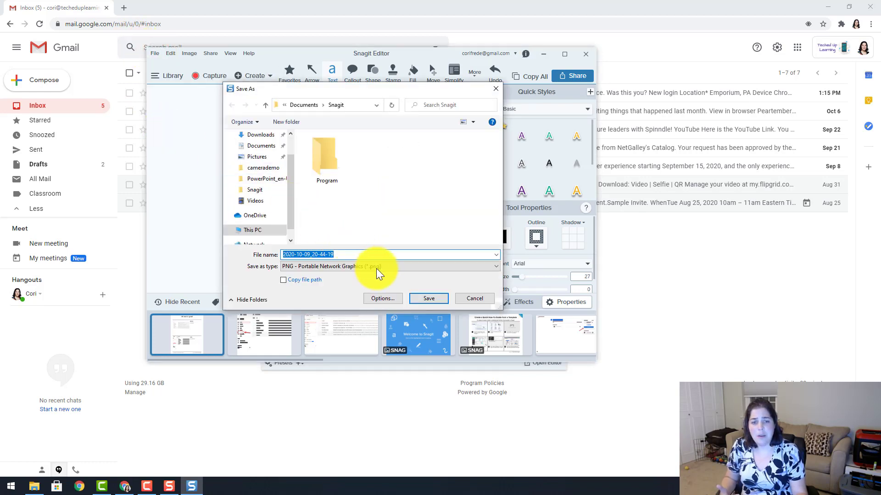
{"action": "left_click", "coordinate": [376, 268]}
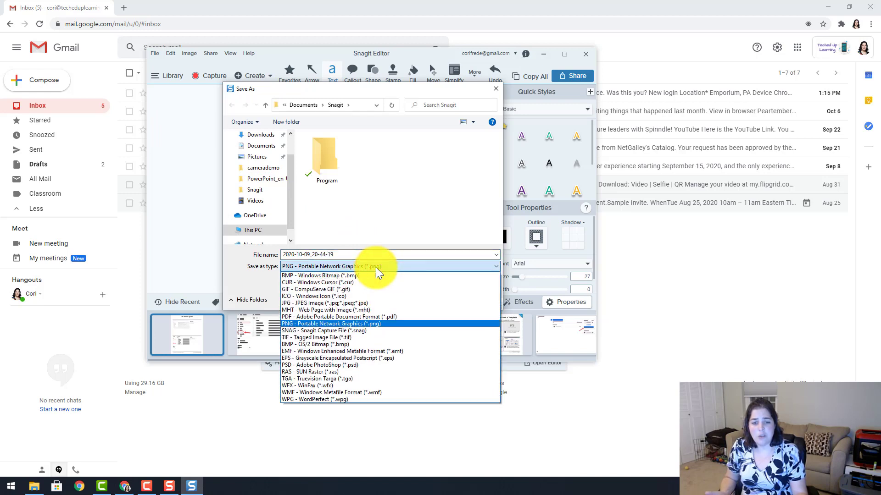
{"action": "left_click", "coordinate": [361, 316]}
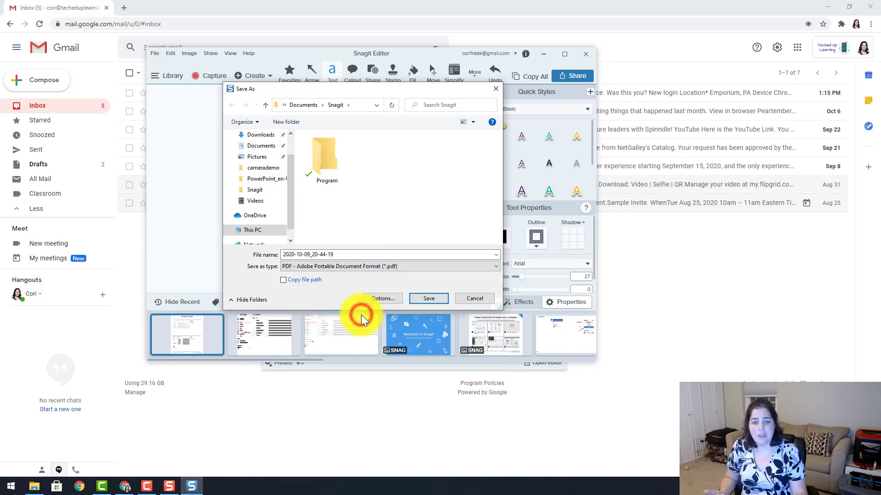
{"action": "left_click", "coordinate": [418, 298]}
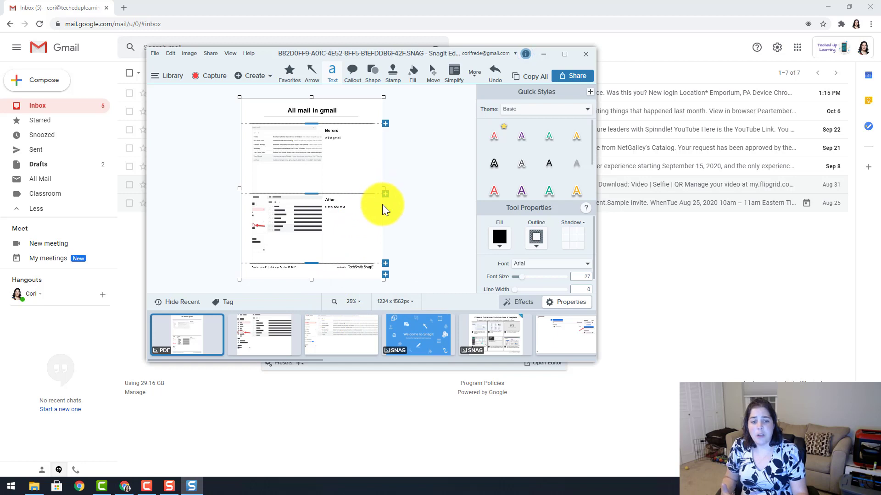
Step: Open 2020-10-09_20-44-19.pdf from Documents\Snagit in File Explorer
{"action": "left_click", "coordinate": [34, 486]}
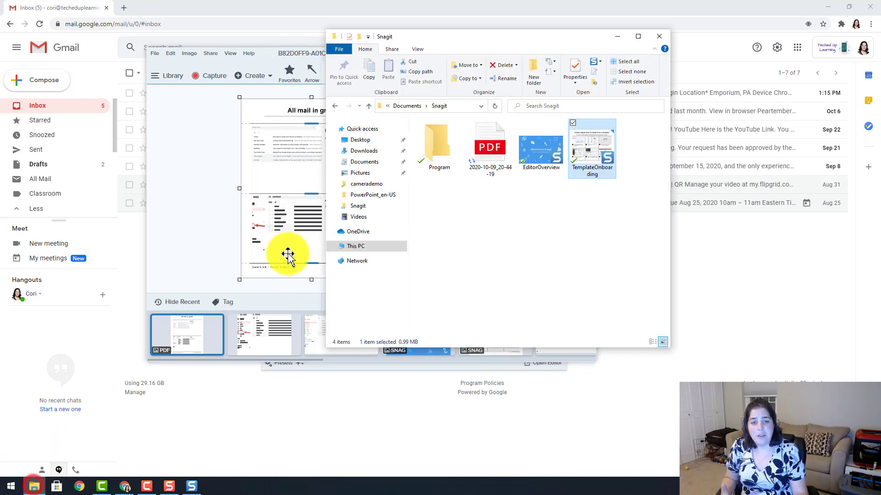
{"action": "left_click", "coordinate": [360, 162]}
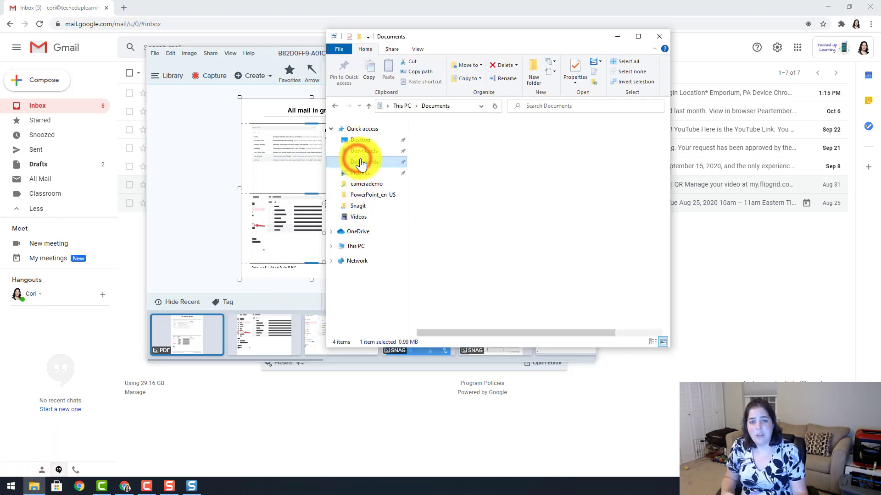
{"action": "left_click", "coordinate": [442, 172]}
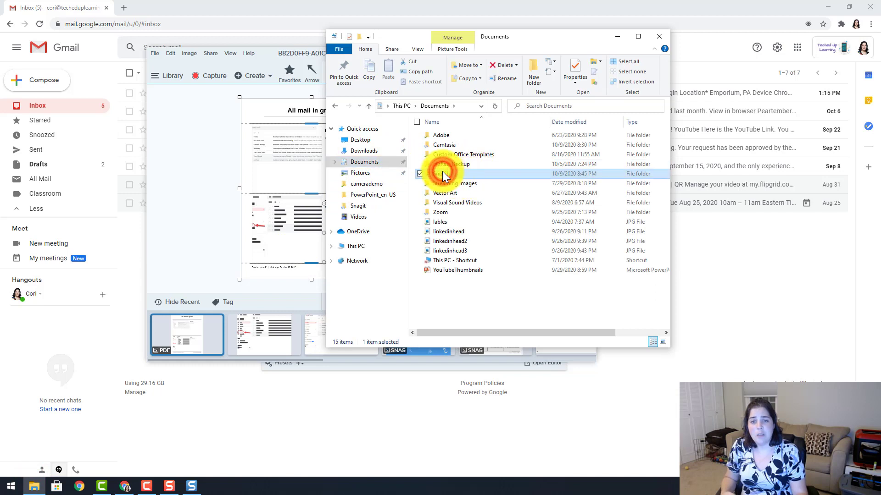
{"action": "double_click", "coordinate": [442, 173]}
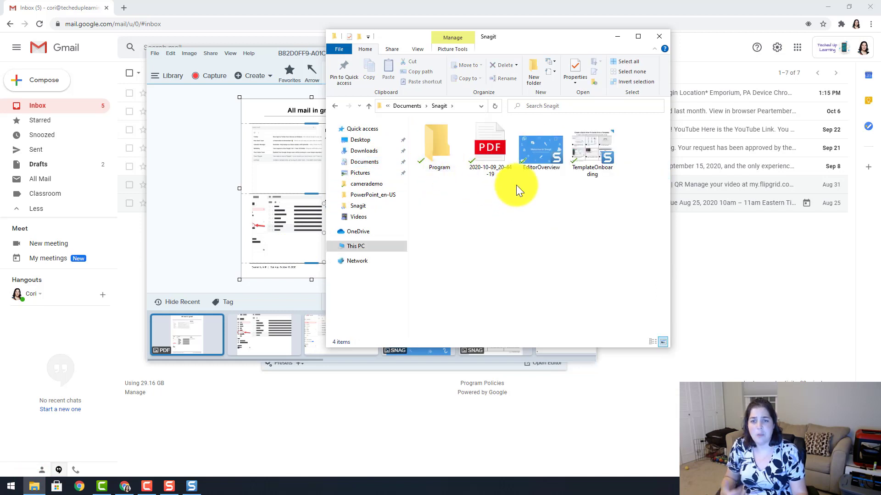
{"action": "left_click", "coordinate": [493, 143]}
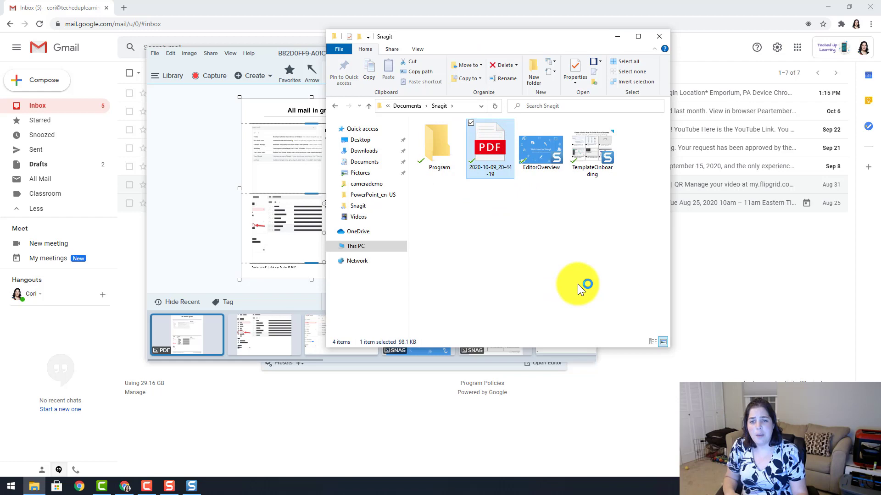
{"action": "key", "text": "Return"}
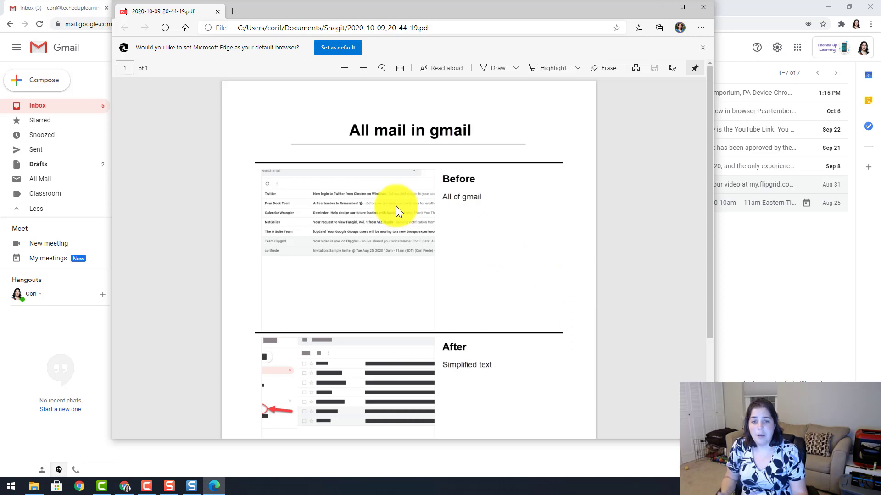
Step: Scroll through the PDF in Edge down to its footer, then close Edge
{"action": "scroll", "coordinate": [411, 208], "scroll_direction": "down", "scroll_amount": 3}
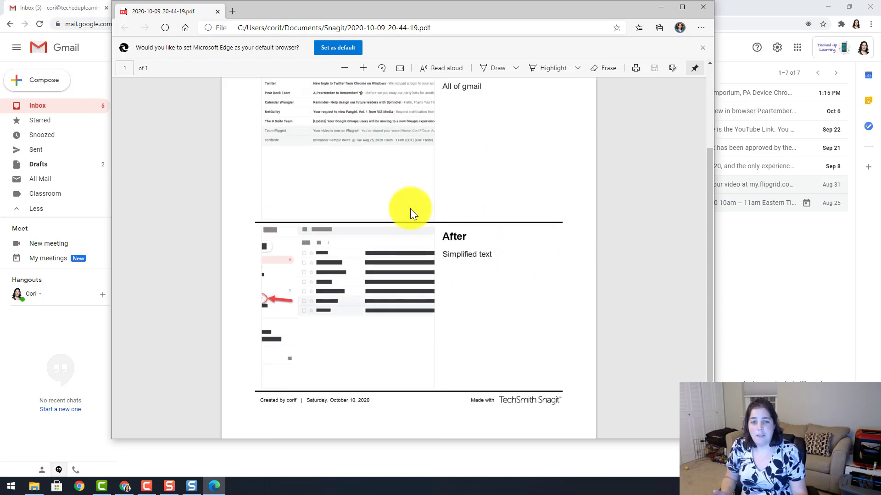
{"action": "scroll", "coordinate": [303, 165], "scroll_direction": "up", "scroll_amount": 2}
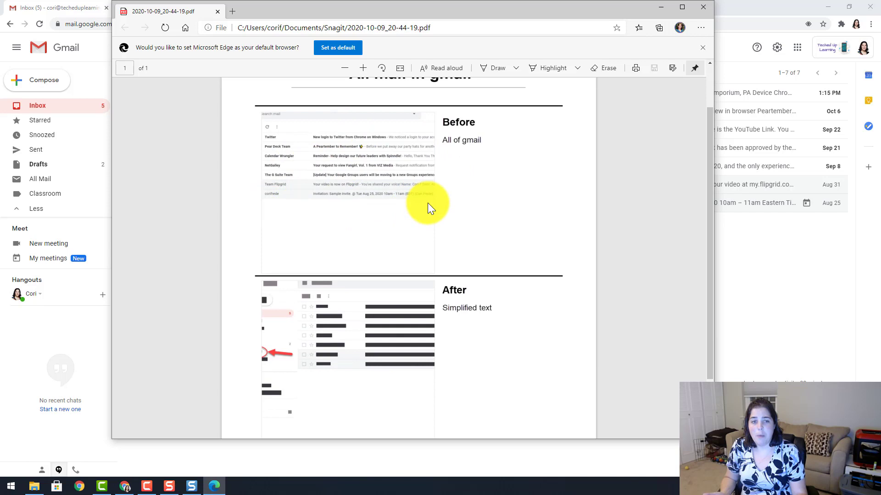
{"action": "scroll", "coordinate": [472, 240], "scroll_direction": "down", "scroll_amount": 2}
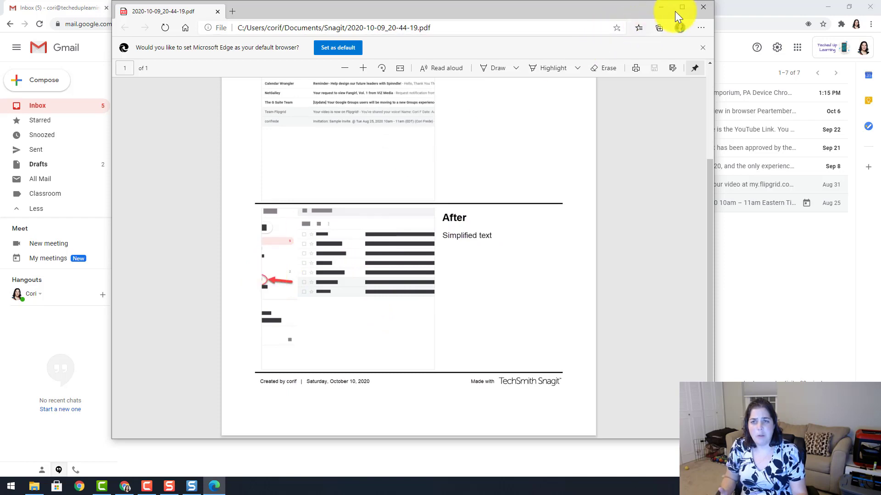
{"action": "left_click", "coordinate": [702, 9]}
Step: Select the simplified Gmail screenshot in the After panel and widen it across the panel
{"action": "left_click", "coordinate": [176, 221]}
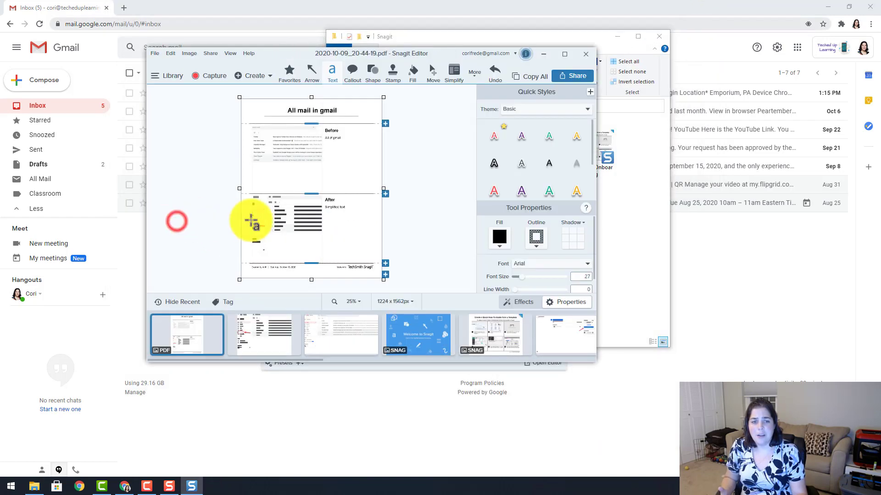
{"action": "left_click", "coordinate": [285, 217]}
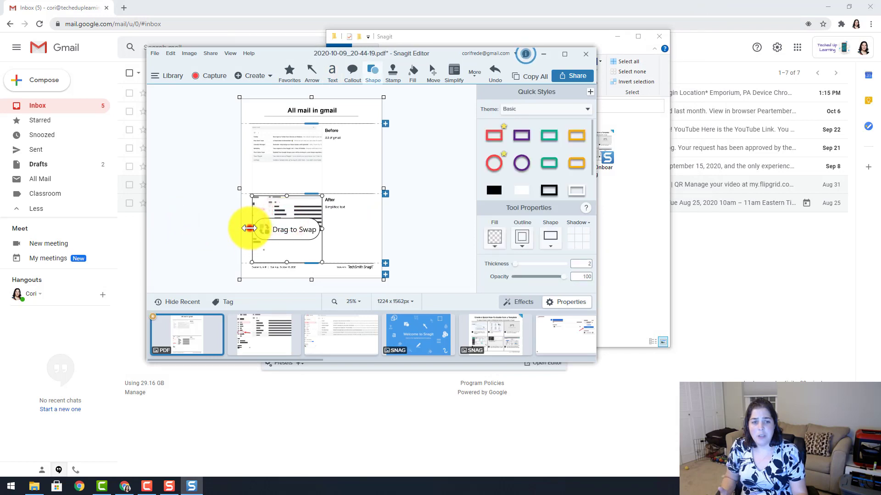
{"action": "mouse_move", "coordinate": [249, 228]}
{"action": "left_mouse_down"}
{"action": "mouse_move", "coordinate": [241, 228]}
{"action": "mouse_move", "coordinate": [256, 242]}
{"action": "mouse_move", "coordinate": [250, 227]}
{"action": "left_mouse_up"}
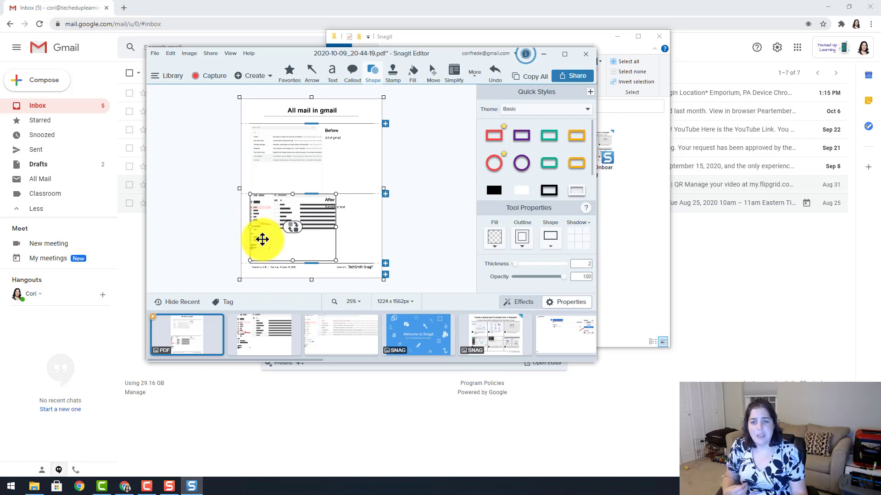